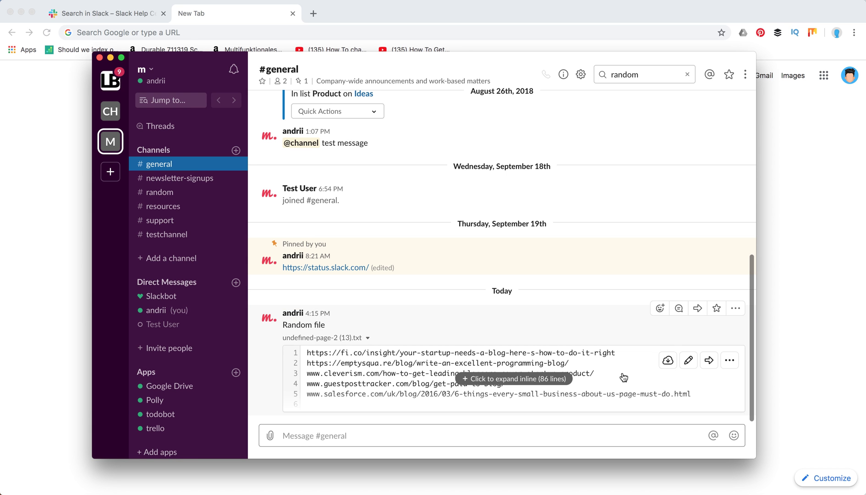
Create an external link for 'undefined-page-2 (13).txt' from its More actions menu in #general.
left_click(510, 391)
scroll(533, 316, "down", 2)
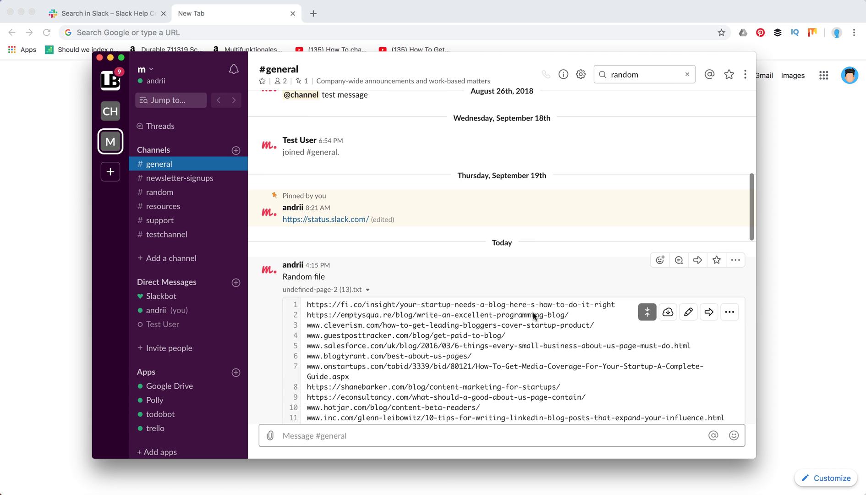
scroll(533, 316, "up", 3)
scroll(533, 316, "down", 1)
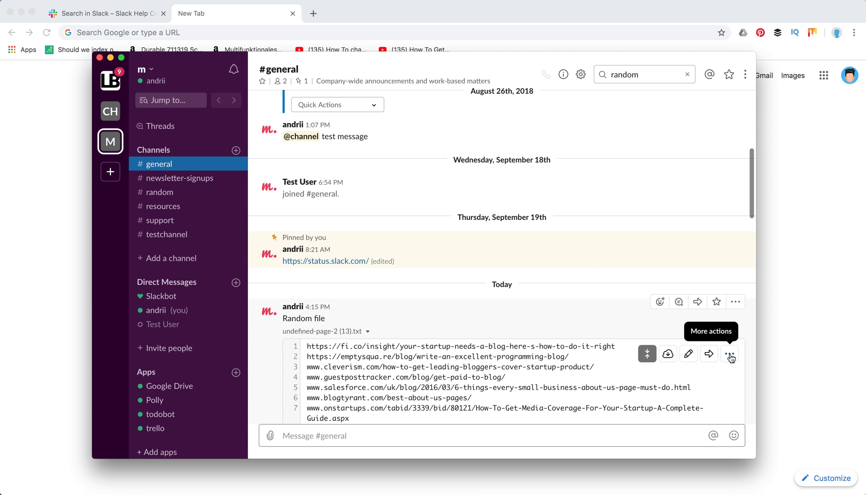
left_click(735, 303)
left_click(733, 303)
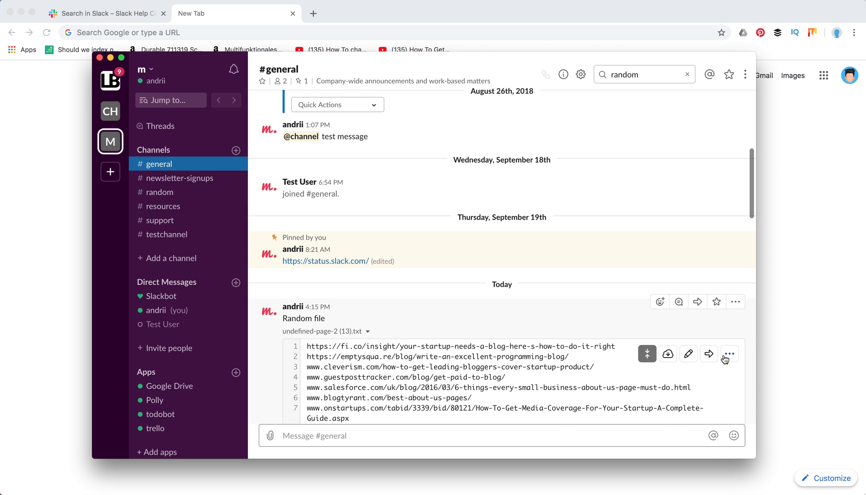
left_click(729, 357)
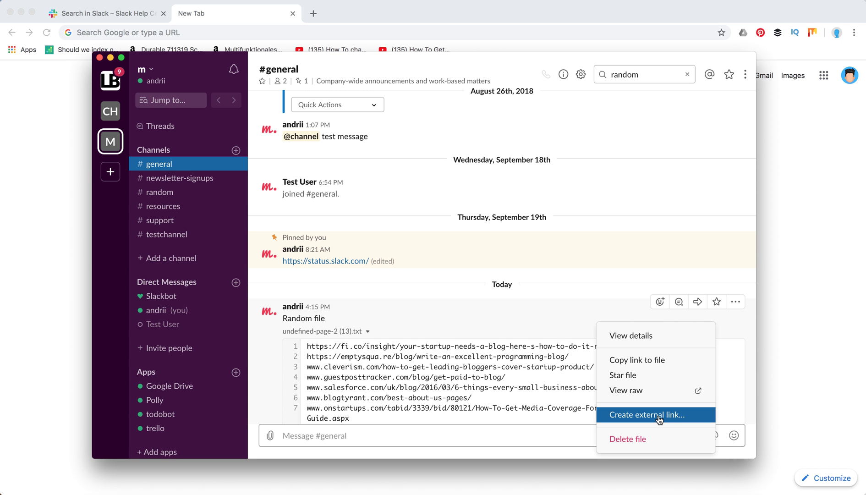
left_click(659, 415)
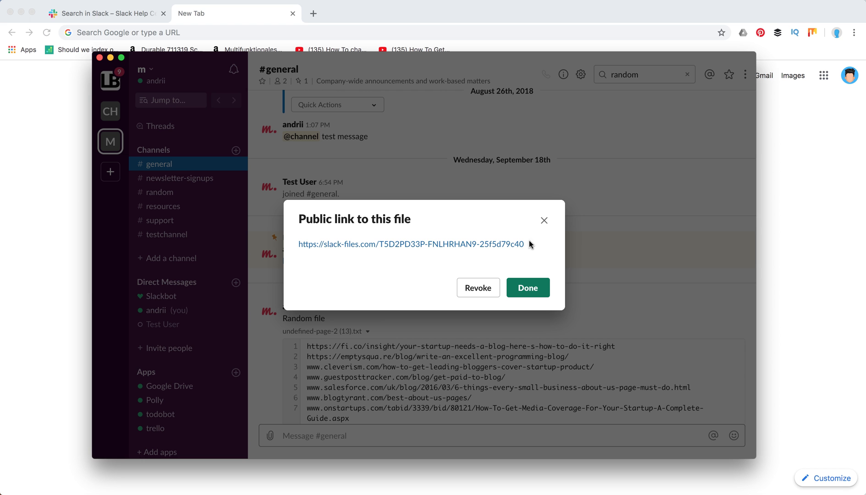
Select the full slack-files URL in the Public link dialog.
left_click_drag(534, 246, 292, 248)
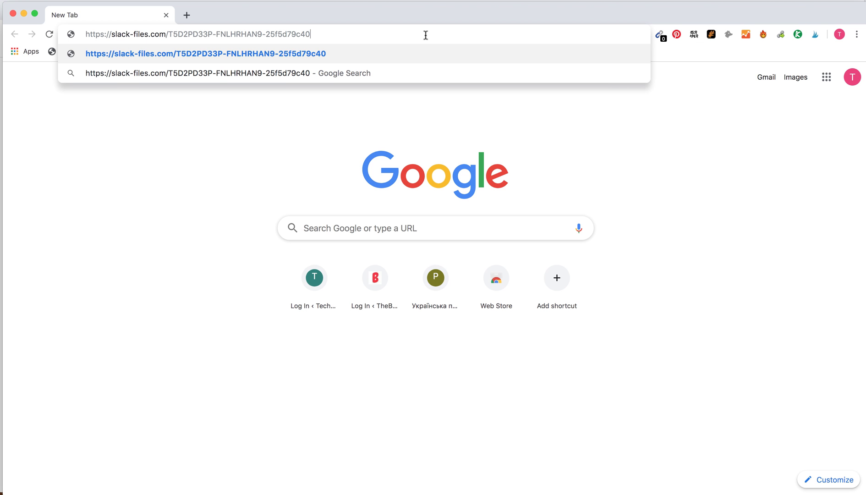
Load the pasted public file link in Chrome, then start a blank new tab.
key("Return")
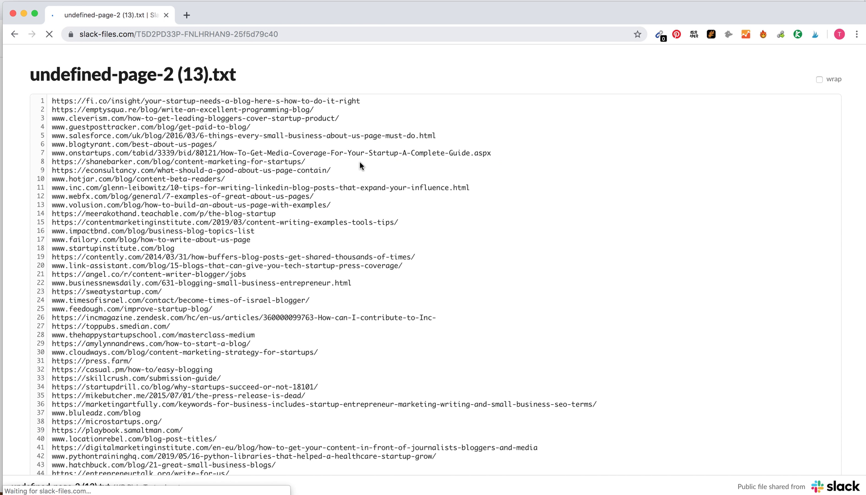
scroll(360, 165, "down", 5)
scroll(360, 165, "down", 3)
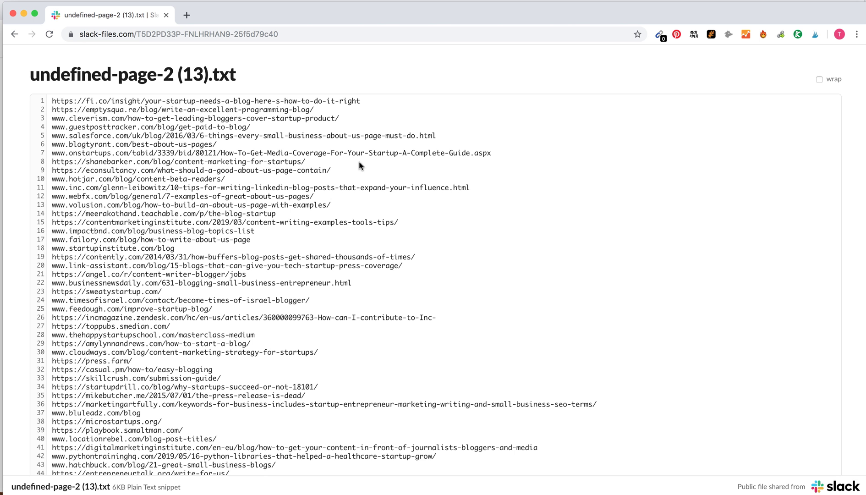
left_click(186, 15)
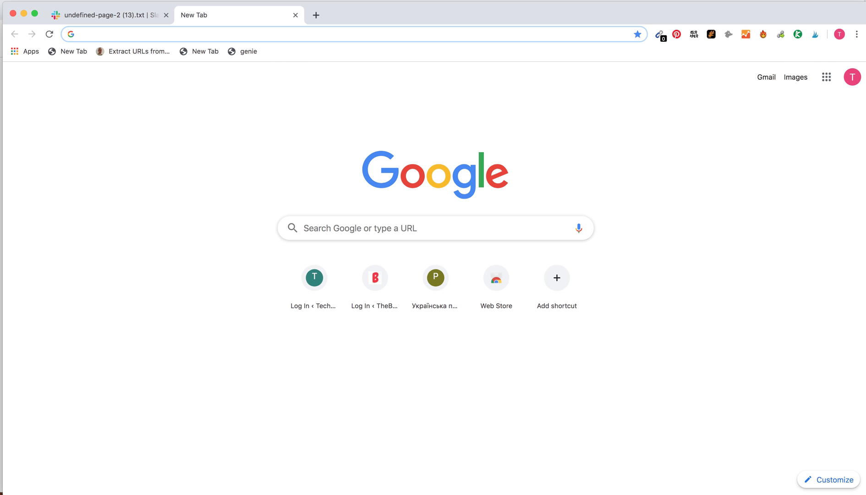
Return to Slack and reopen the text file's existing external link dialog.
mouse_move(660, 492)
left_click(660, 484)
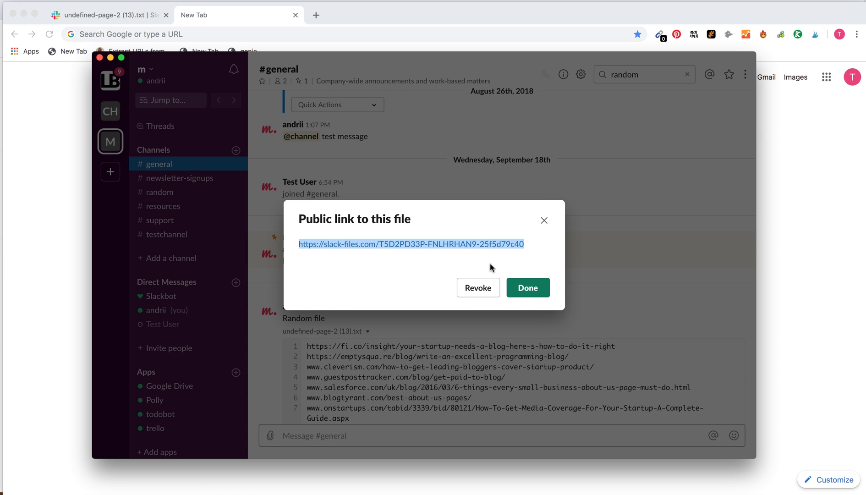
left_click(543, 221)
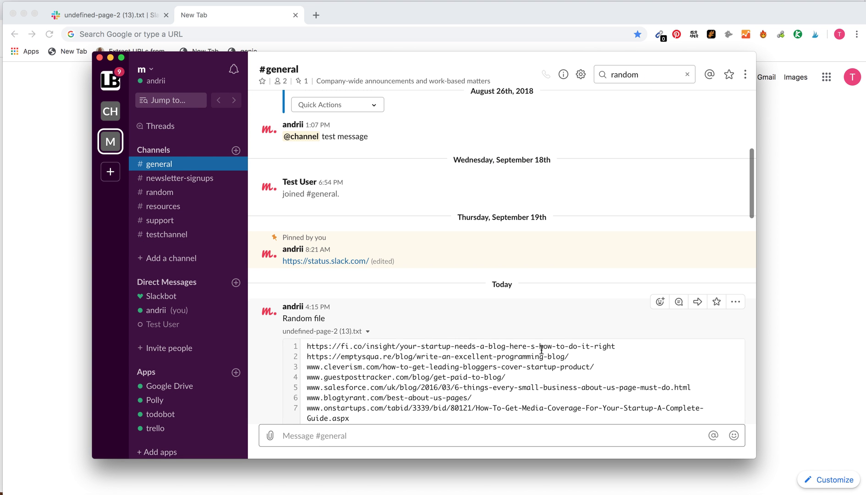
mouse_move(514, 379)
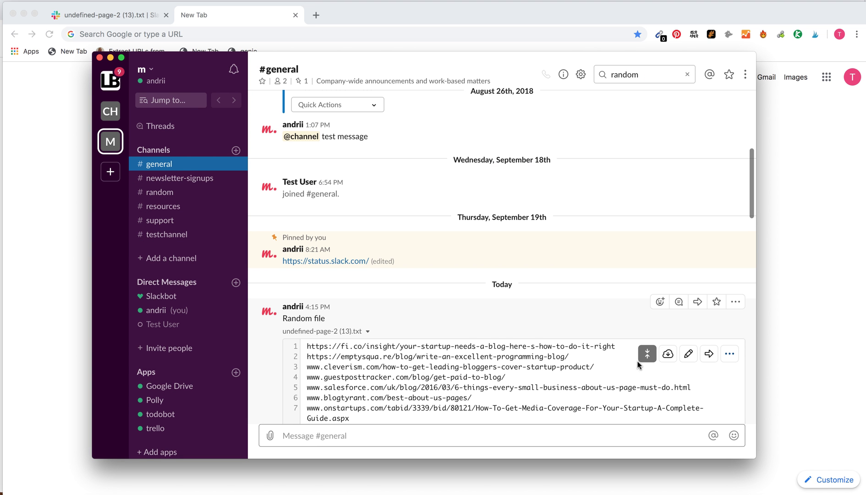
left_click(729, 356)
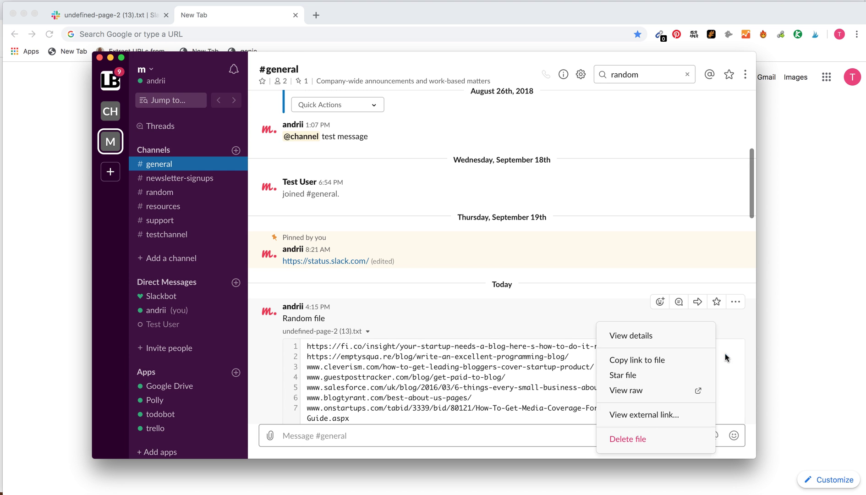
left_click(648, 416)
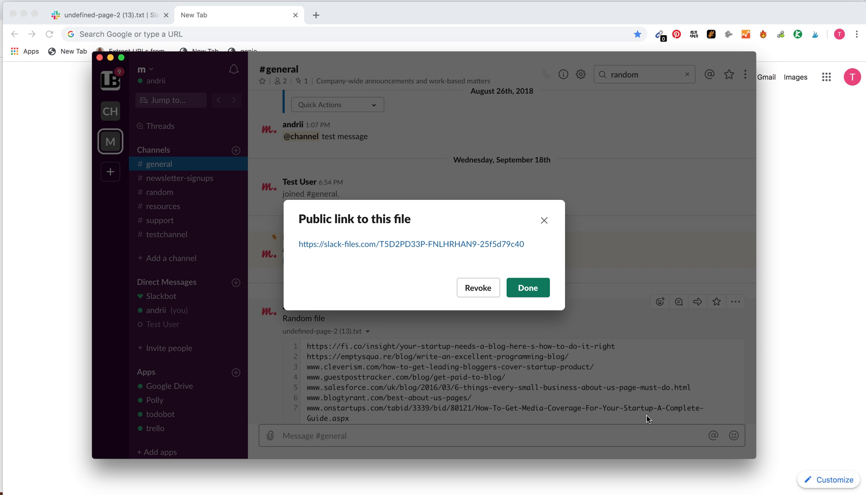
Revoke the text file's public link and confirm with 'Revoke it'.
left_click(484, 290)
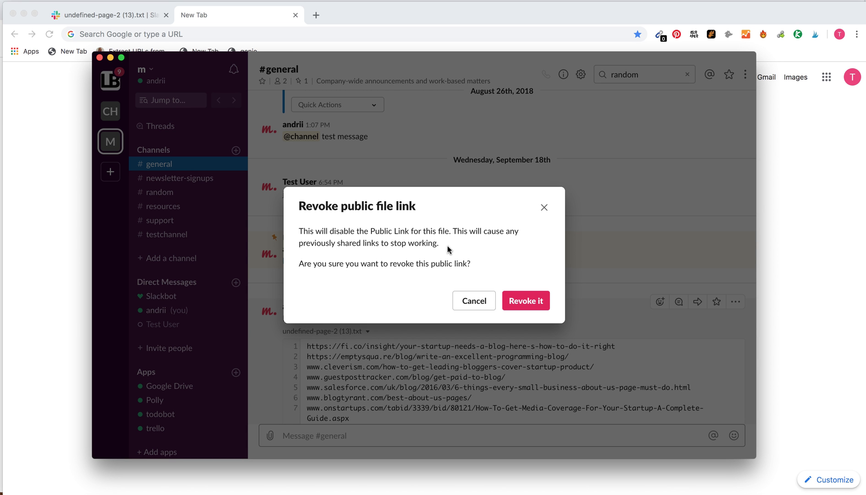
left_click(513, 300)
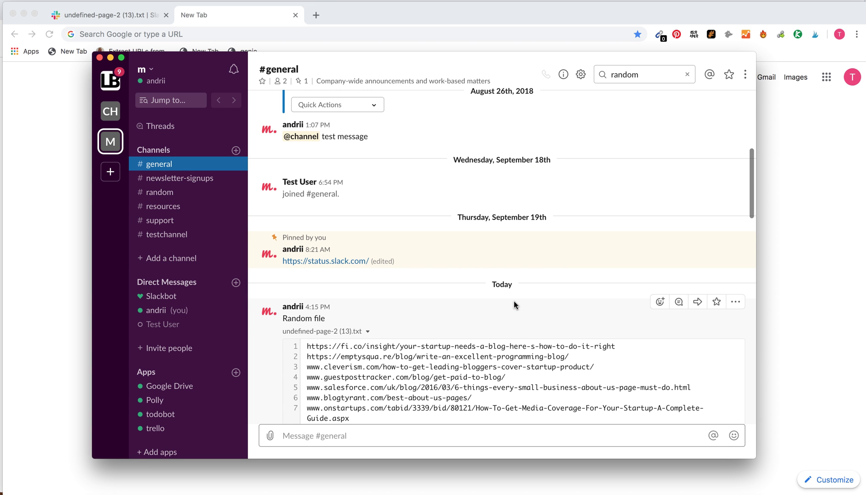